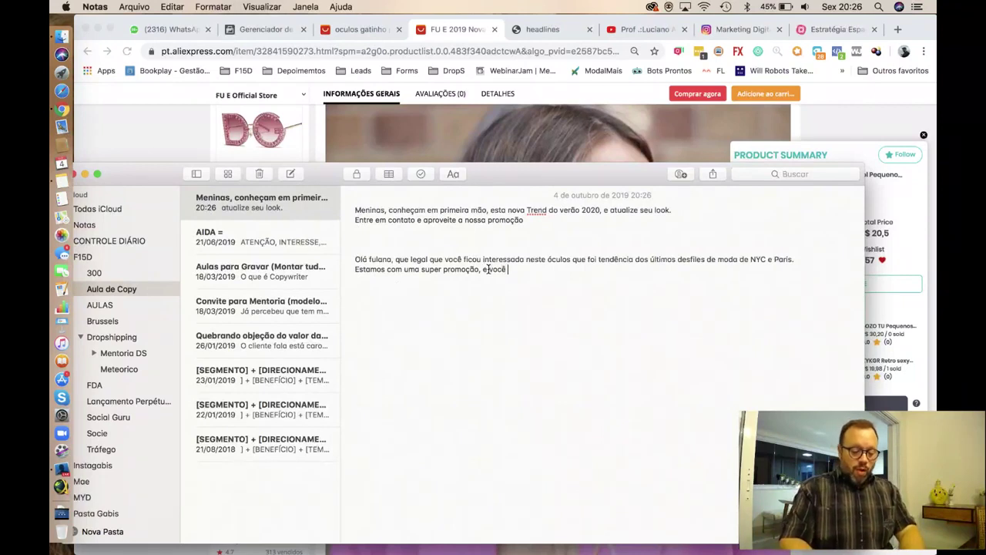
Step: Complete the reply's last line with "garantir o seu agora!" and mark the start of the "Olá fulano" message with ">"
{"action": "type", "text": "garanti o"}
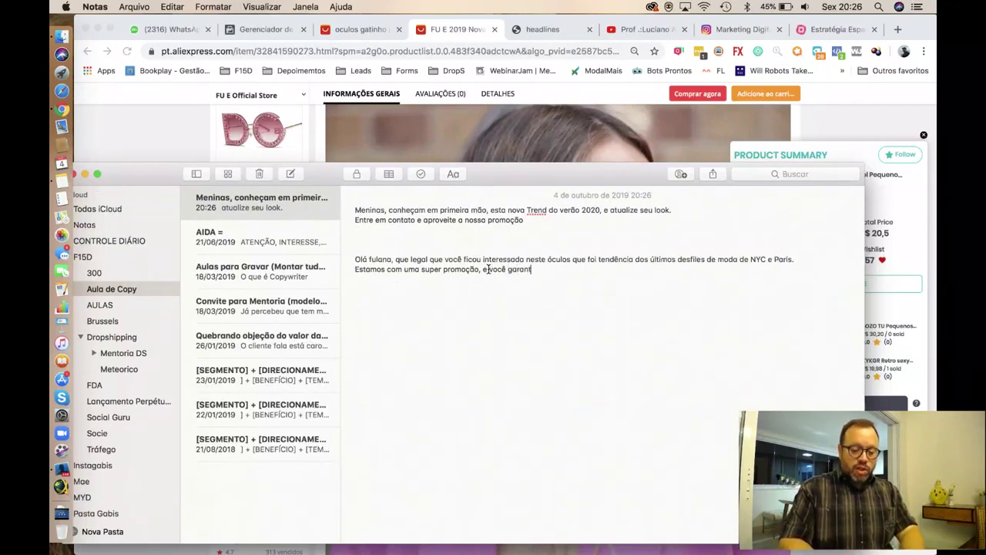
{"action": "key", "text": "BackSpace"}
{"action": "key", "text": "BackSpace"}
{"action": "type", "text": "r o s"}
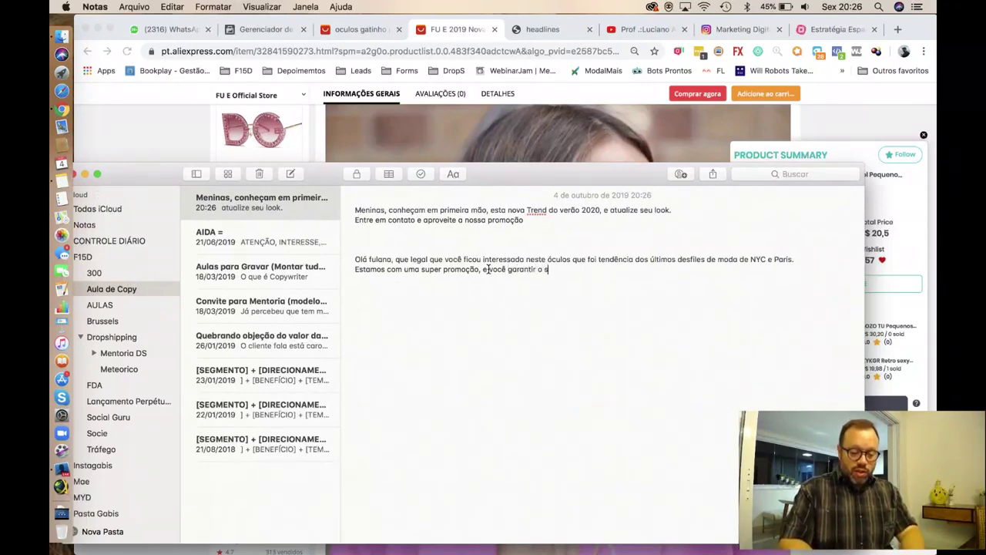
{"action": "type", "text": "eu agora!"}
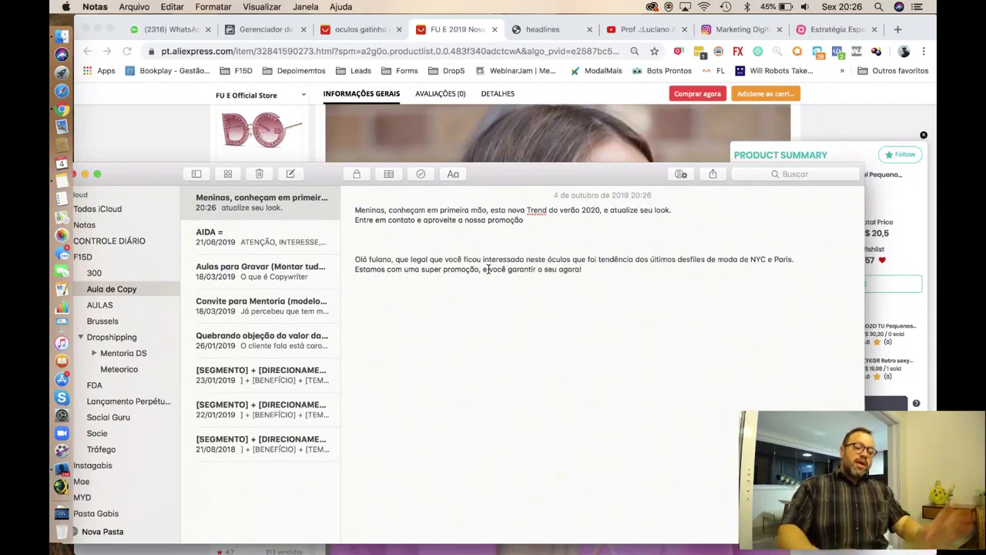
{"action": "left_click", "coordinate": [354, 259]}
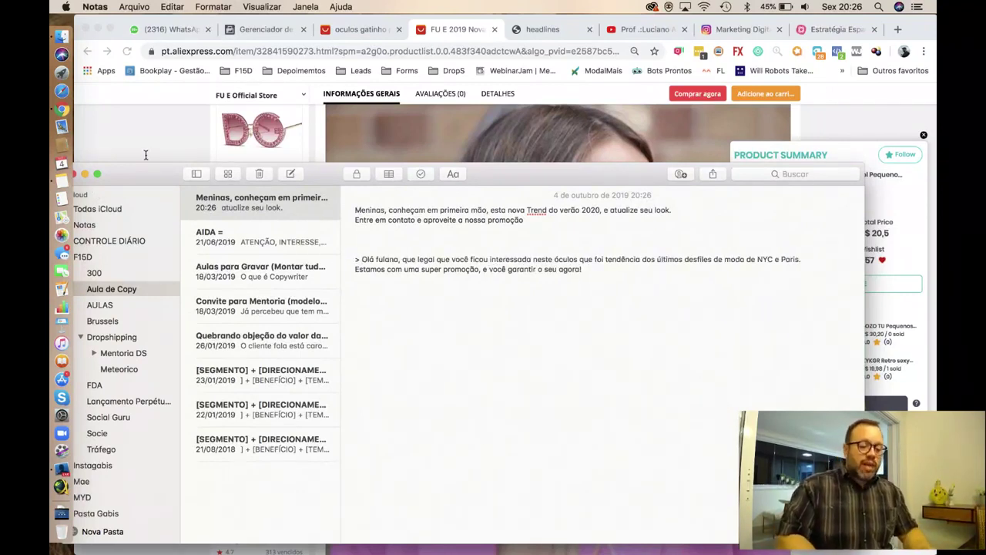
{"action": "left_click_drag", "start_coordinate": [161, 176], "coordinate": [177, 154]}
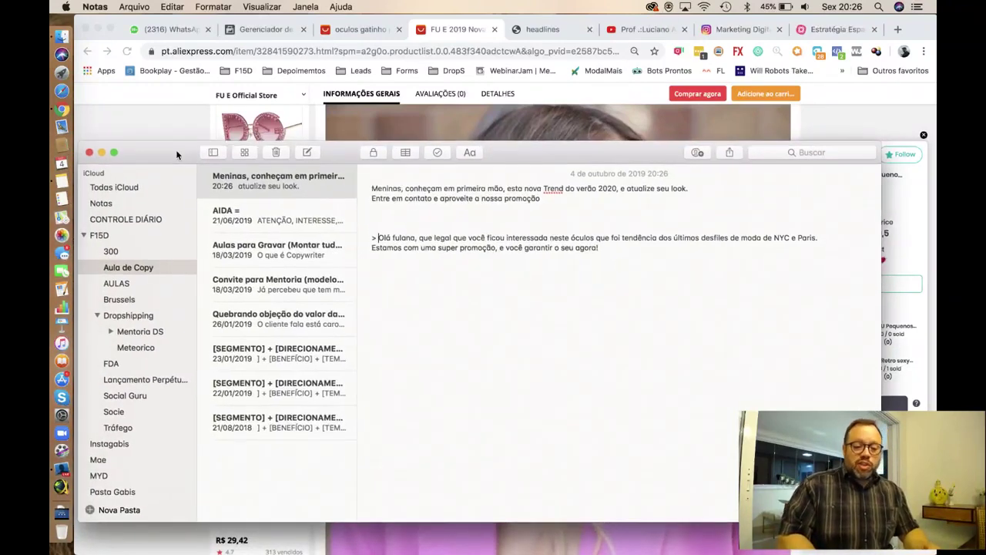
Step: Switch to the MindMeister strategy map and review the price, Definir o Público, Oferta and Tráfego topics
{"action": "left_click", "coordinate": [835, 31]}
{"action": "key", "text": "Escape"}
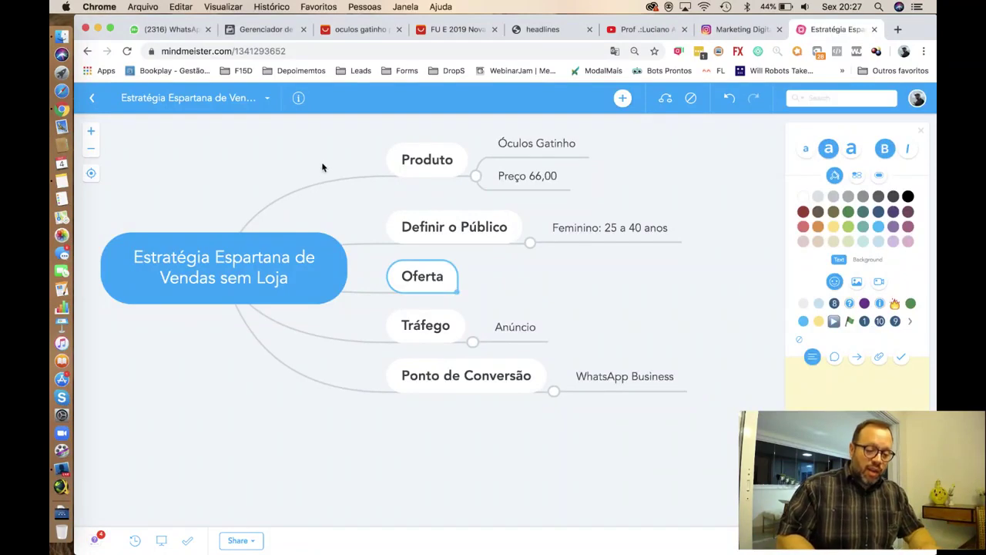
{"action": "left_click_drag", "start_coordinate": [324, 165], "coordinate": [244, 159]}
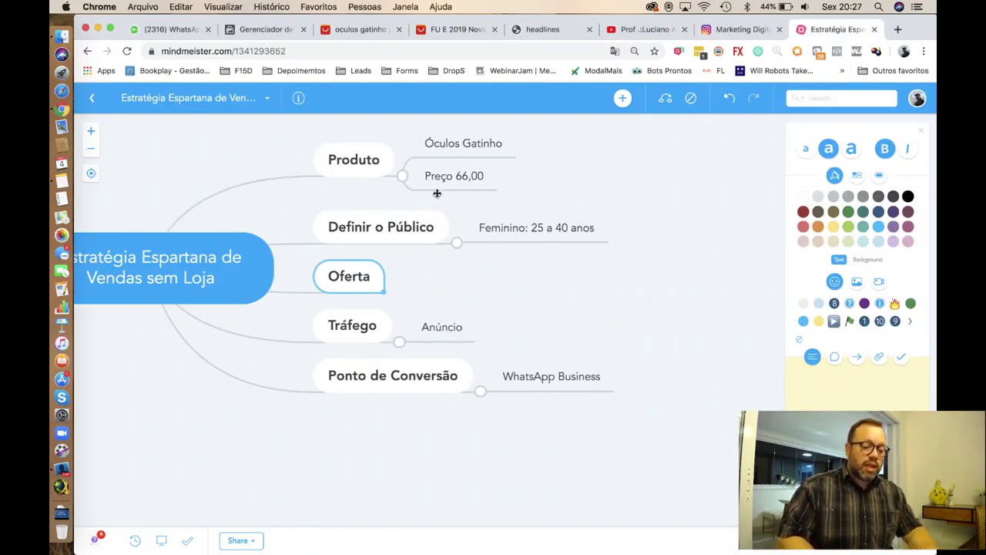
{"action": "left_click", "coordinate": [464, 176]}
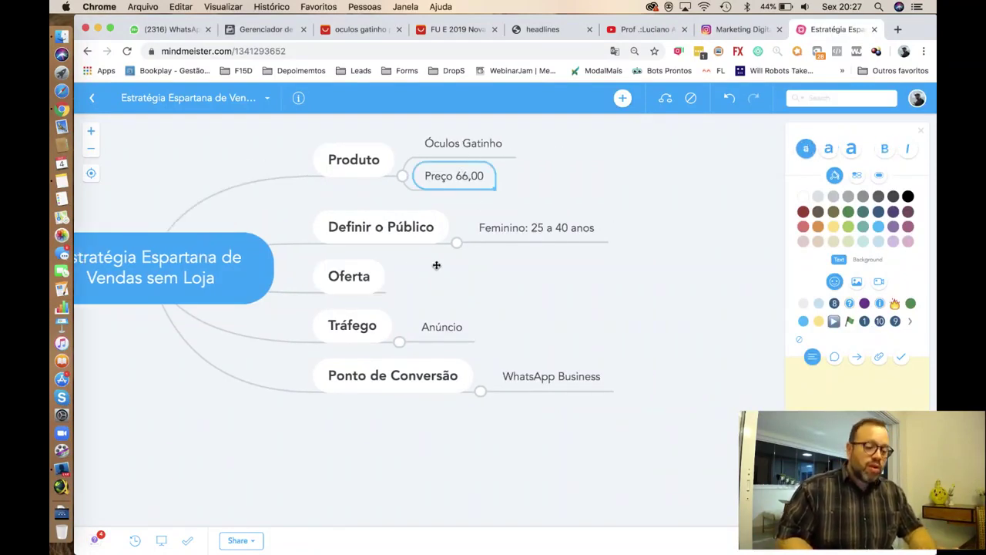
{"action": "left_click", "coordinate": [410, 235]}
{"action": "left_click", "coordinate": [354, 279]}
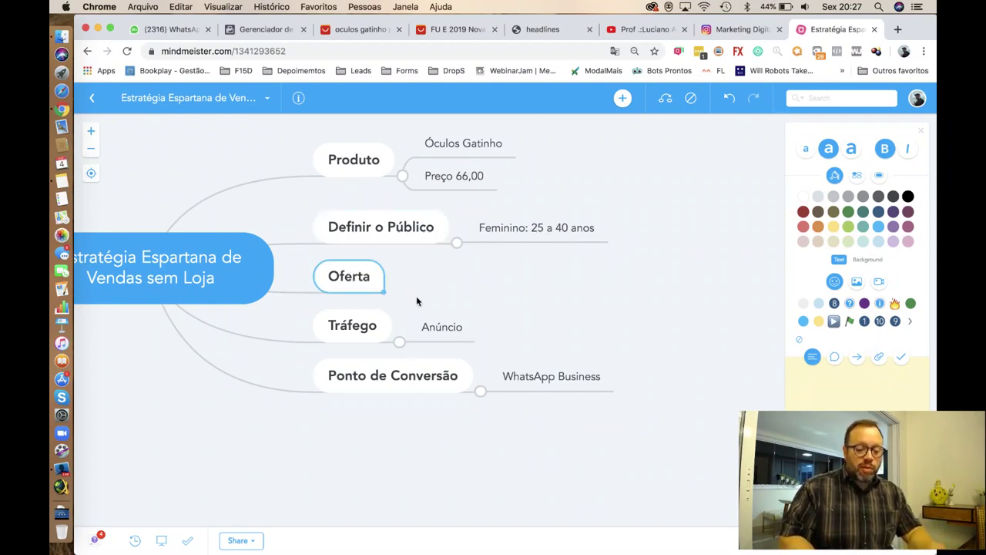
{"action": "left_click", "coordinate": [368, 336]}
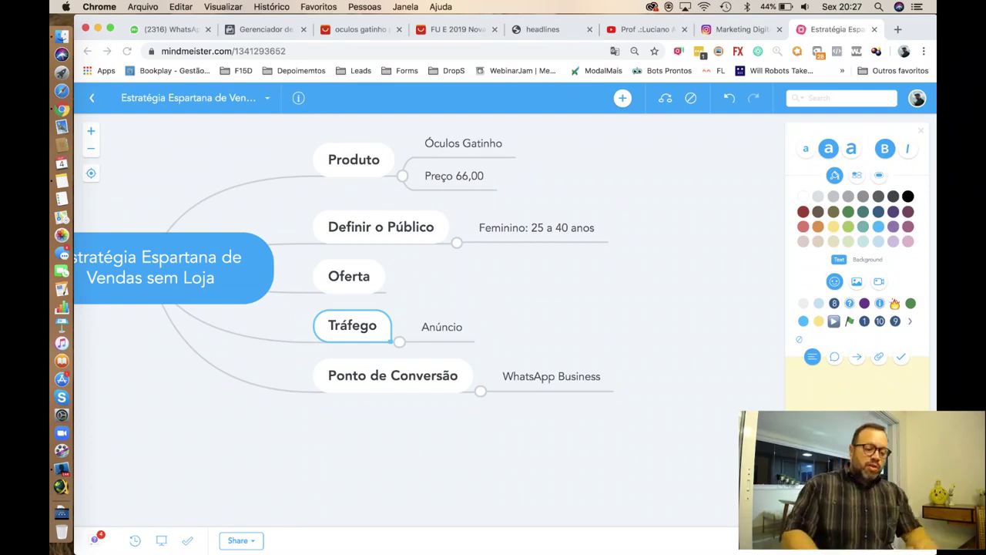
Step: In Facebook Ads Manager, choose the Mensagens objective for the new campaign and name it "Campanha Whats"
{"action": "left_click", "coordinate": [268, 31]}
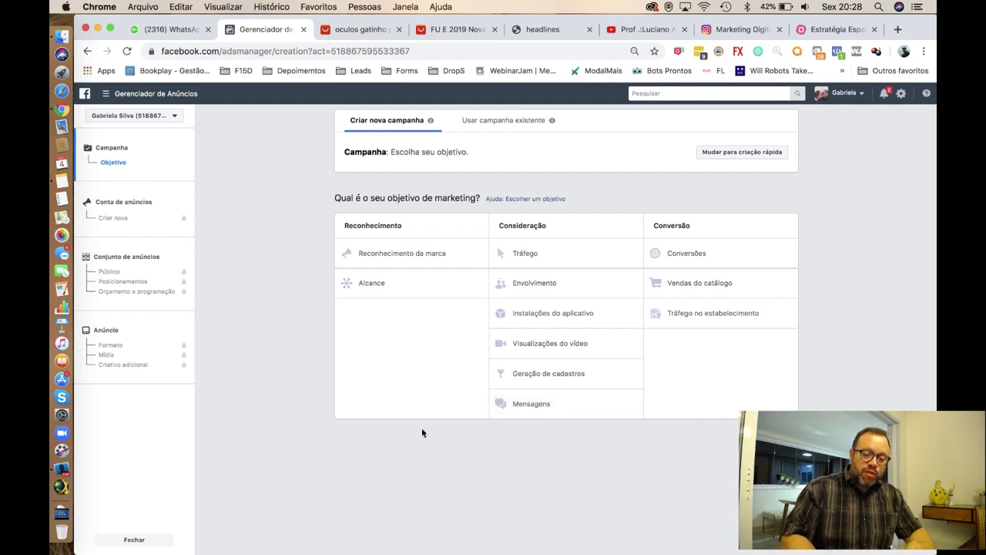
{"action": "left_click", "coordinate": [543, 406]}
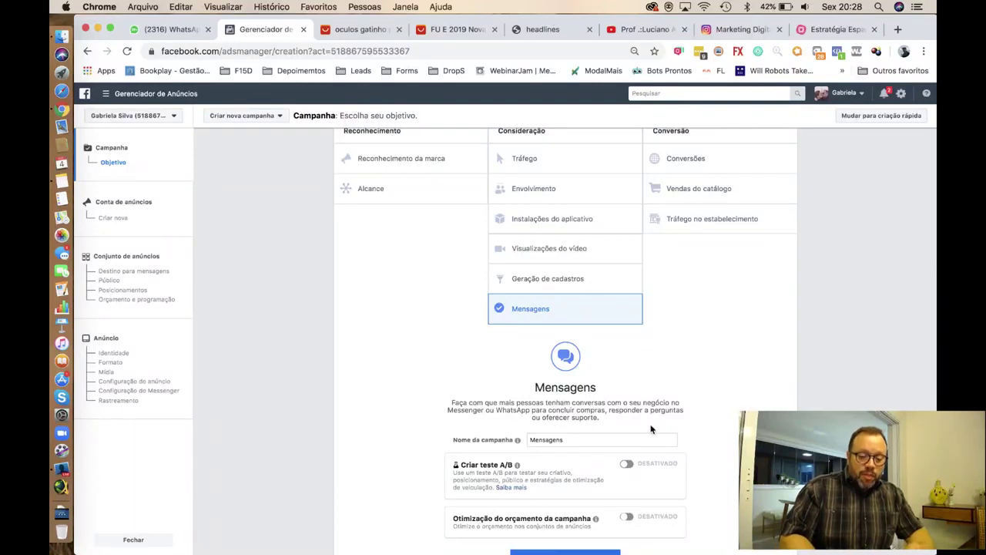
{"action": "scroll", "coordinate": [651, 429], "scroll_direction": "down", "scroll_amount": 2}
{"action": "double_click", "coordinate": [547, 350]}
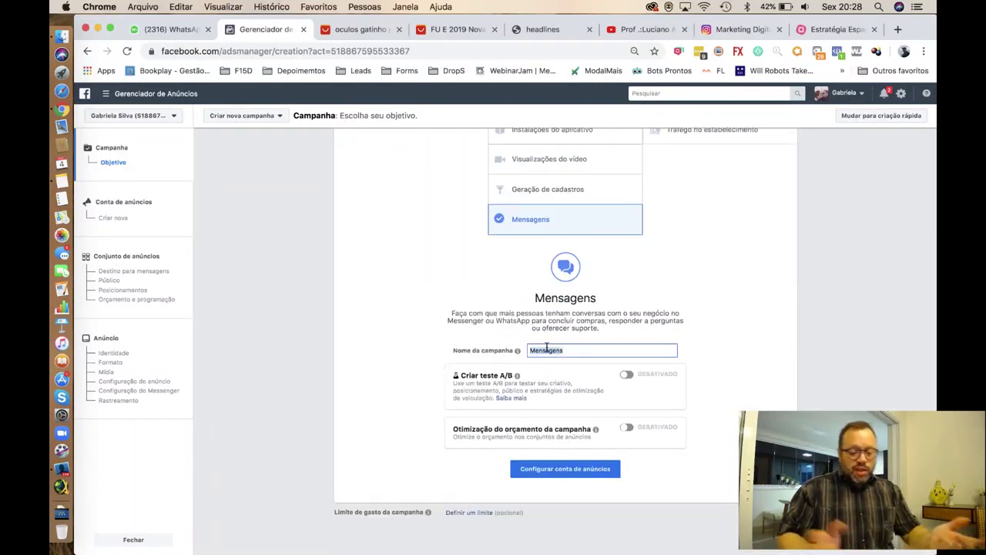
{"action": "type", "text": "Campanha W"}
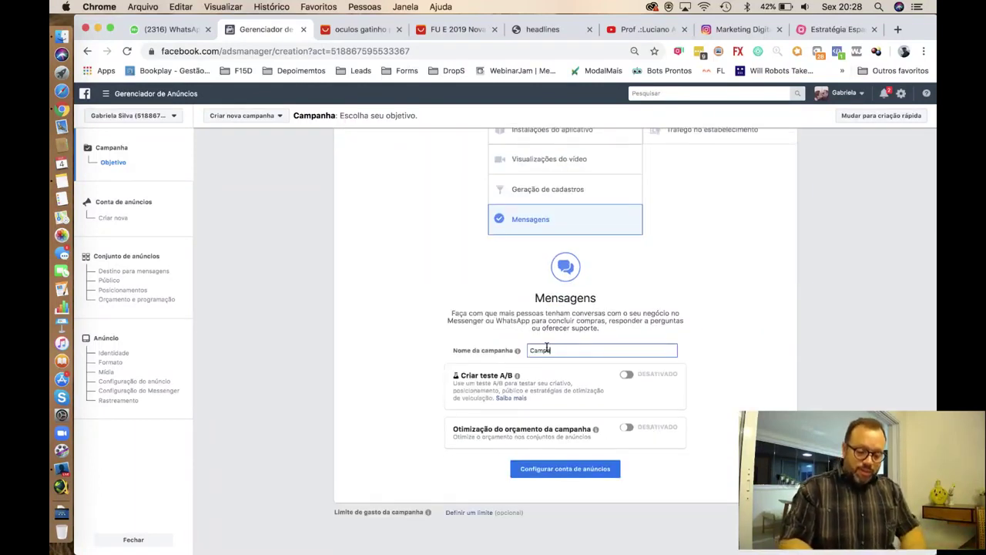
{"action": "type", "text": "hats"}
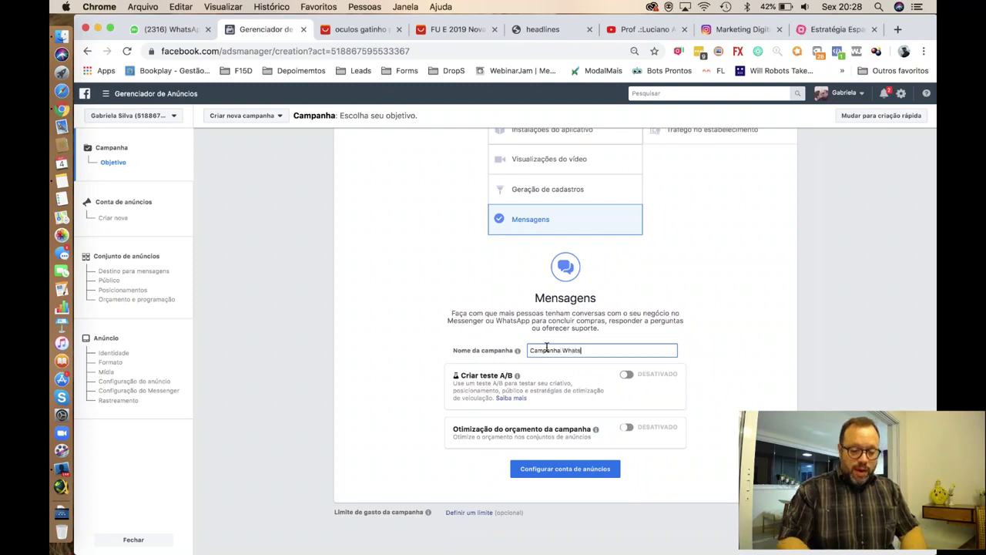
Step: Enable campaign budget optimization with a daily budget of R$ 10,00 and accept the default ad account settings to reach the ad set
{"action": "left_click", "coordinate": [630, 428]}
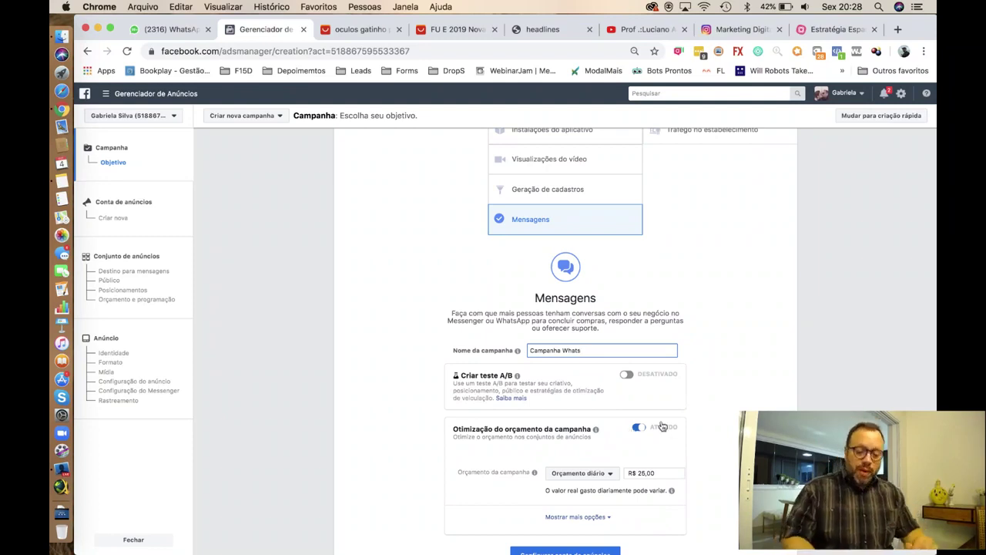
{"action": "scroll", "coordinate": [732, 448], "scroll_direction": "down", "scroll_amount": 2}
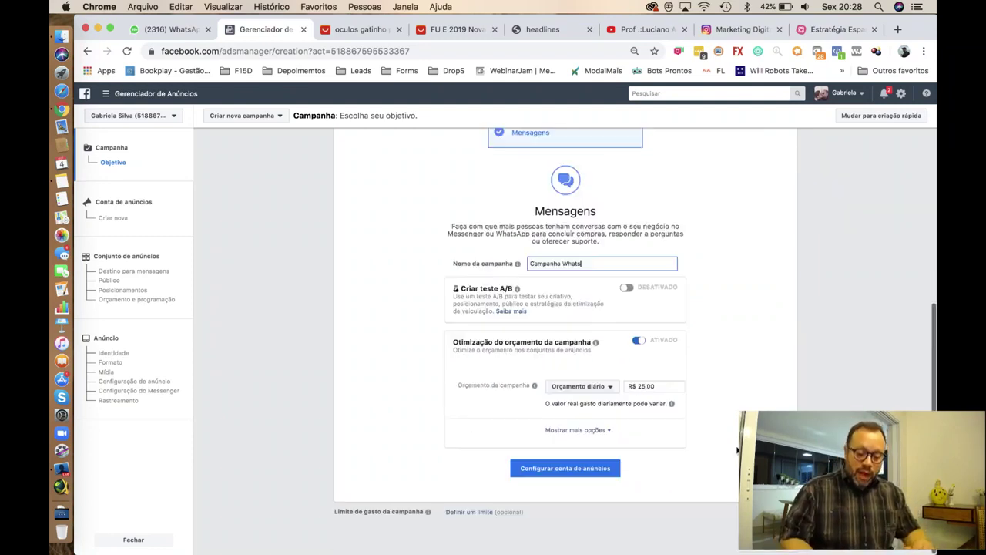
{"action": "left_click", "coordinate": [647, 386]}
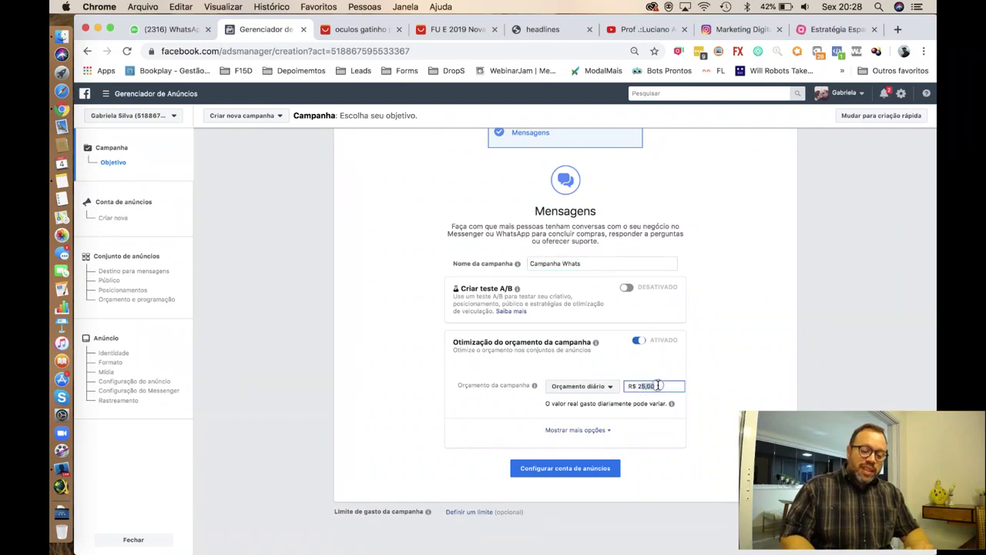
{"action": "key", "text": "BackSpace"}
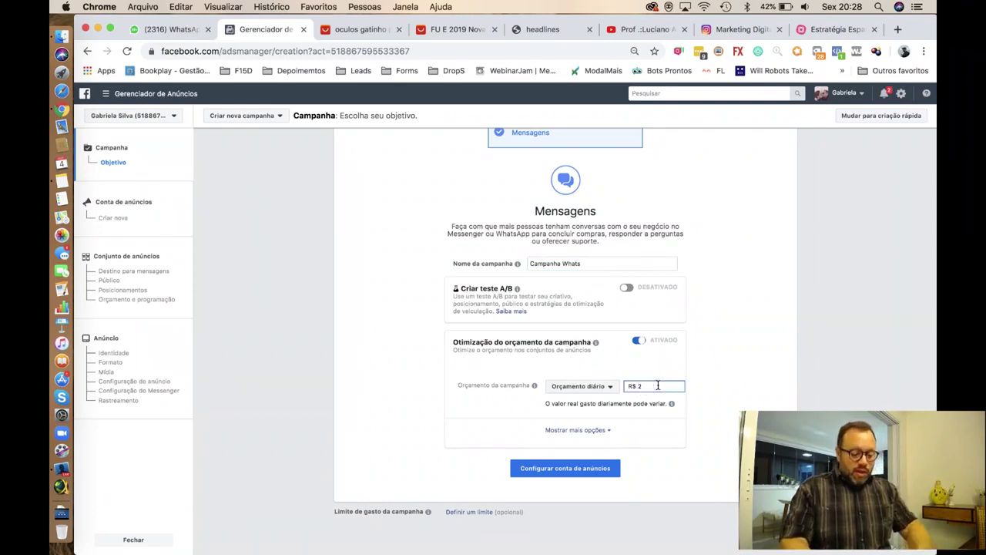
{"action": "type", "text": "10"}
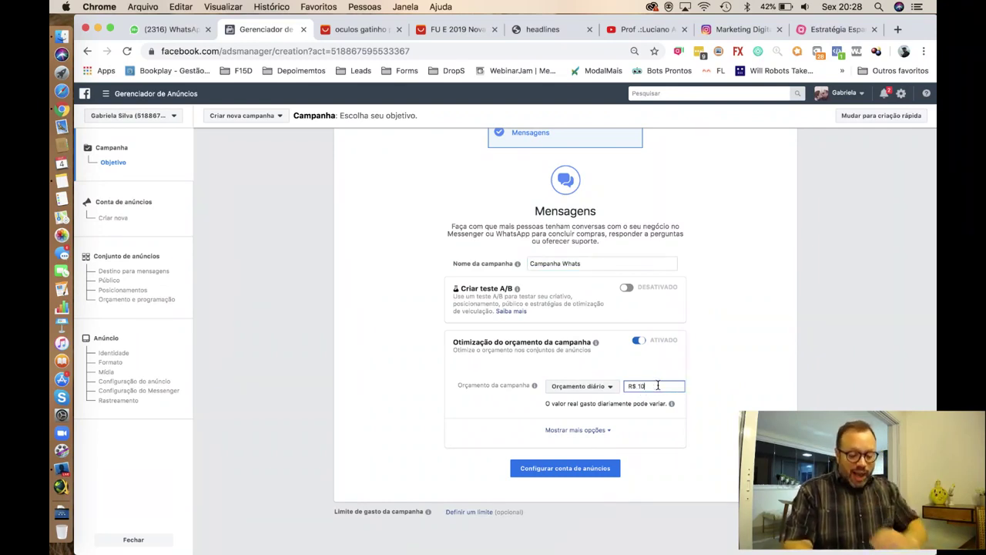
{"action": "key", "text": "Tab"}
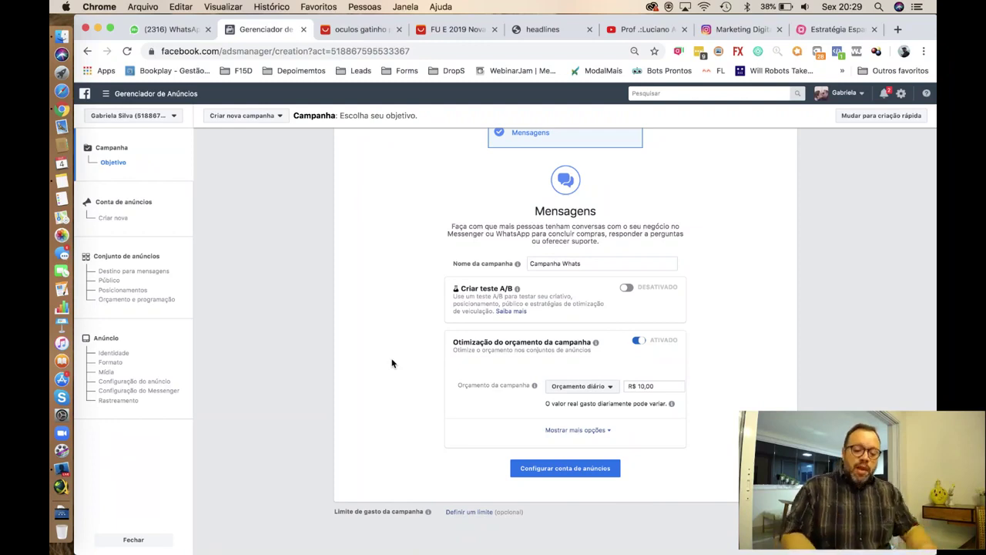
{"action": "left_click", "coordinate": [544, 470]}
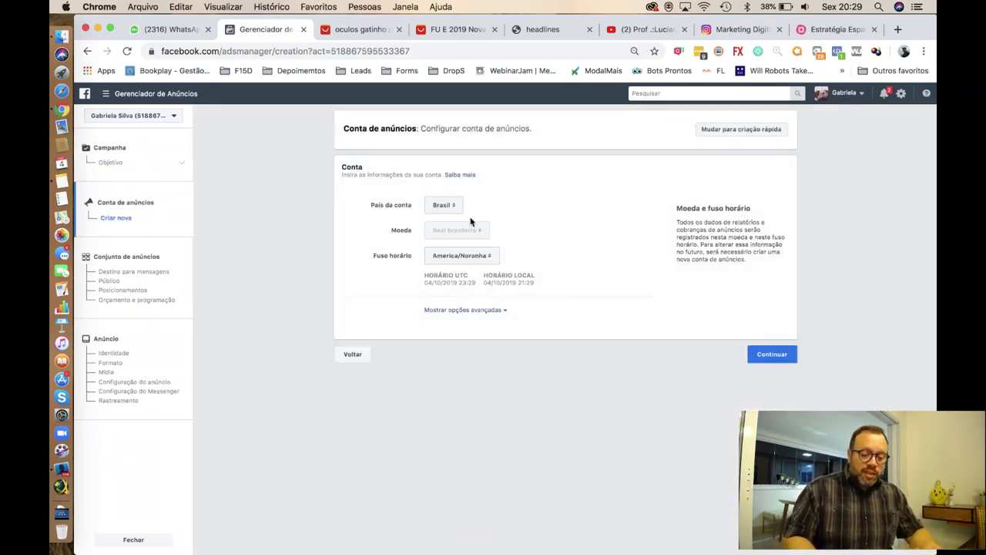
{"action": "left_click", "coordinate": [772, 355]}
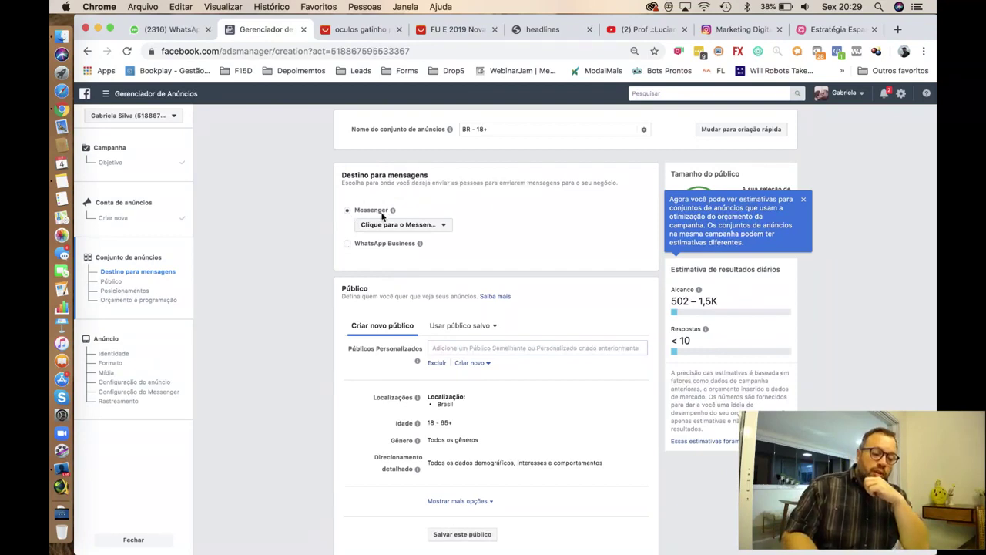
Step: Try WhatsApp Business with the Canta Sabiá page as the message destination, cancel connecting its account, and return the destination to Messenger
{"action": "mouse_move", "coordinate": [392, 210]}
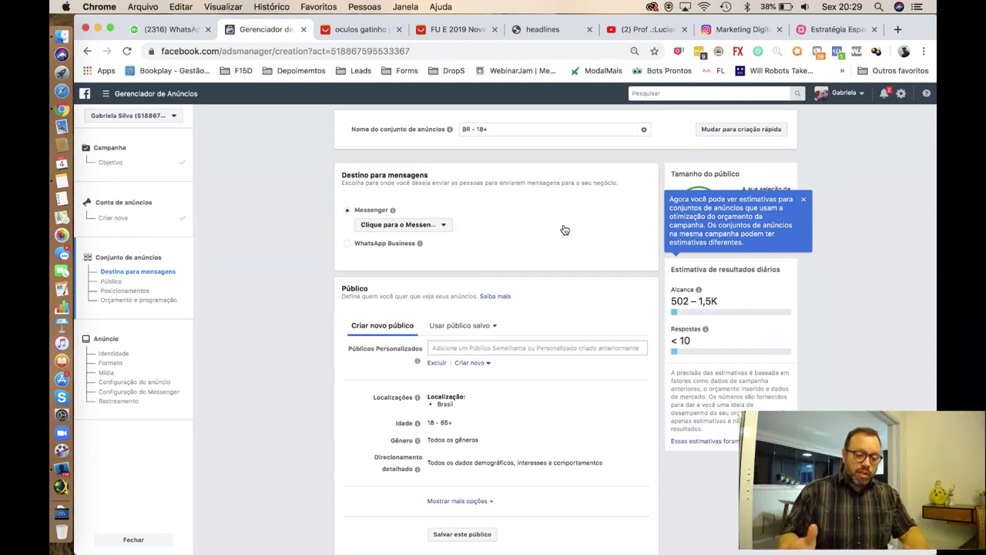
{"action": "left_click", "coordinate": [348, 245]}
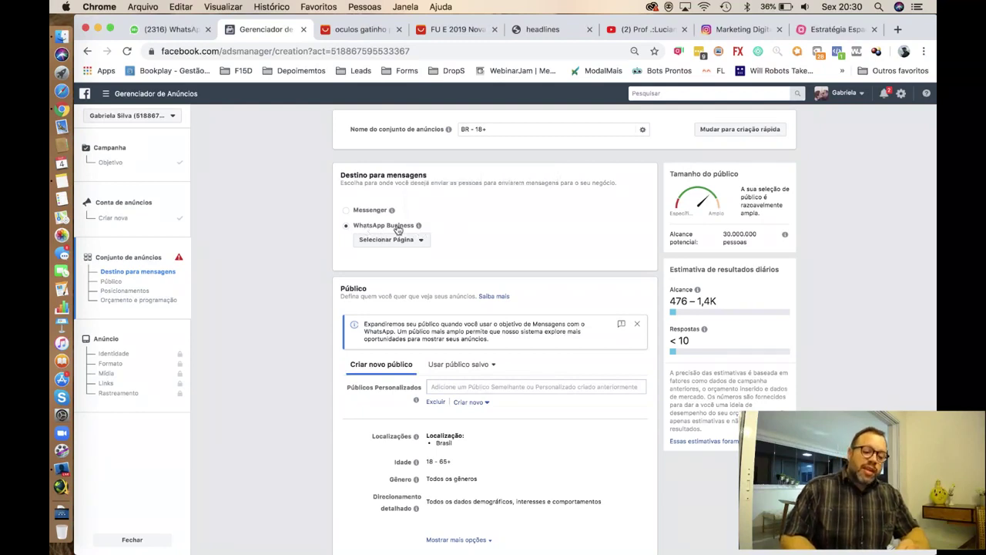
{"action": "mouse_move", "coordinate": [423, 232]}
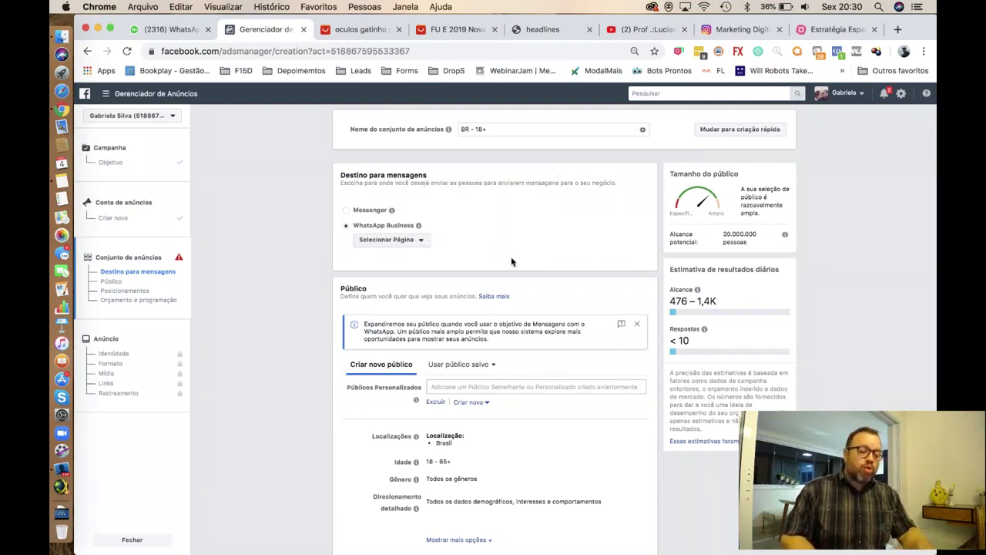
{"action": "left_click", "coordinate": [423, 242]}
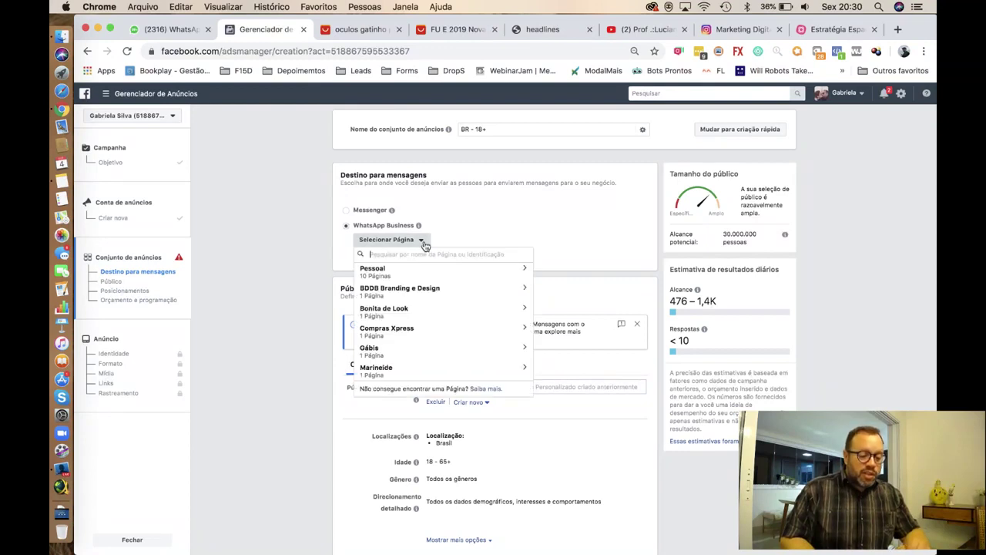
{"action": "left_click", "coordinate": [522, 268]}
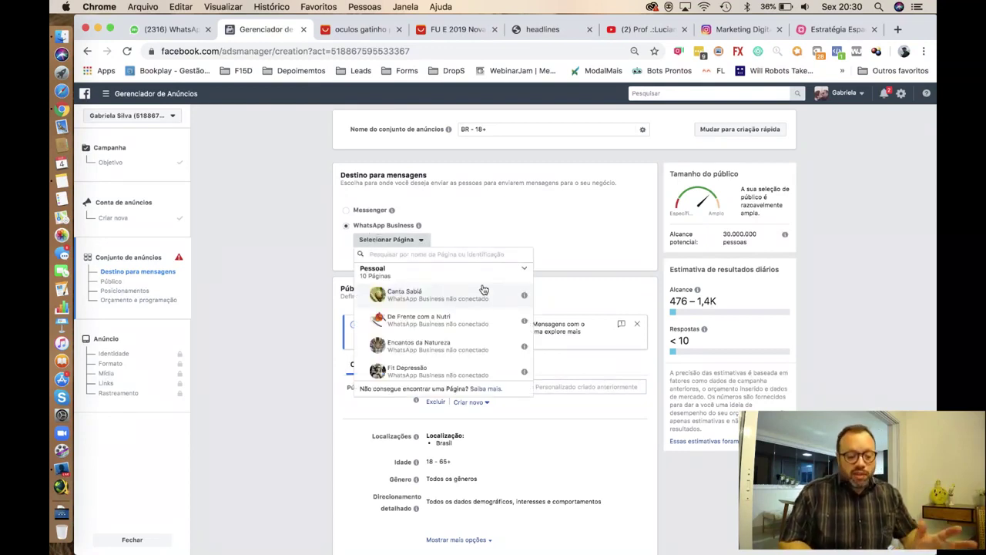
{"action": "left_click", "coordinate": [406, 295]}
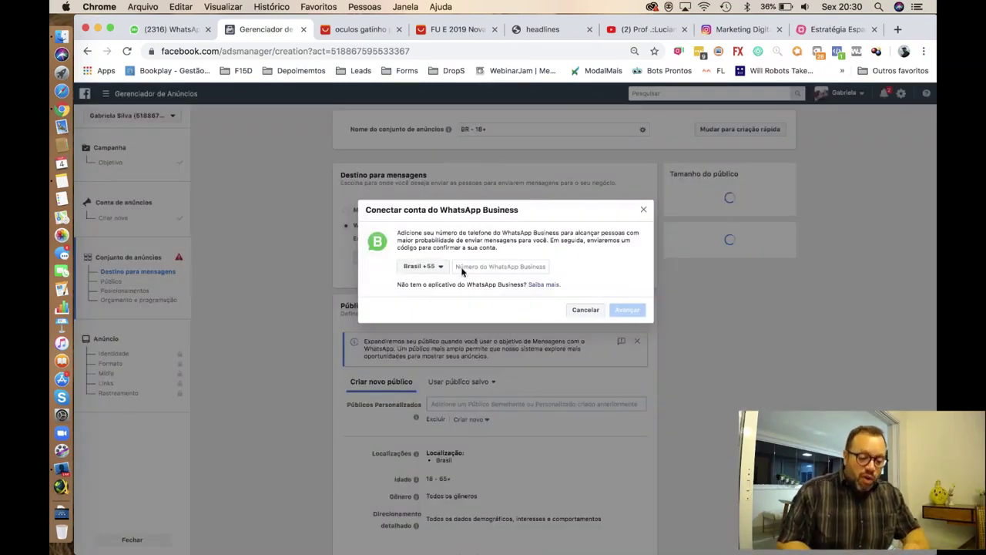
{"action": "left_click", "coordinate": [490, 266]}
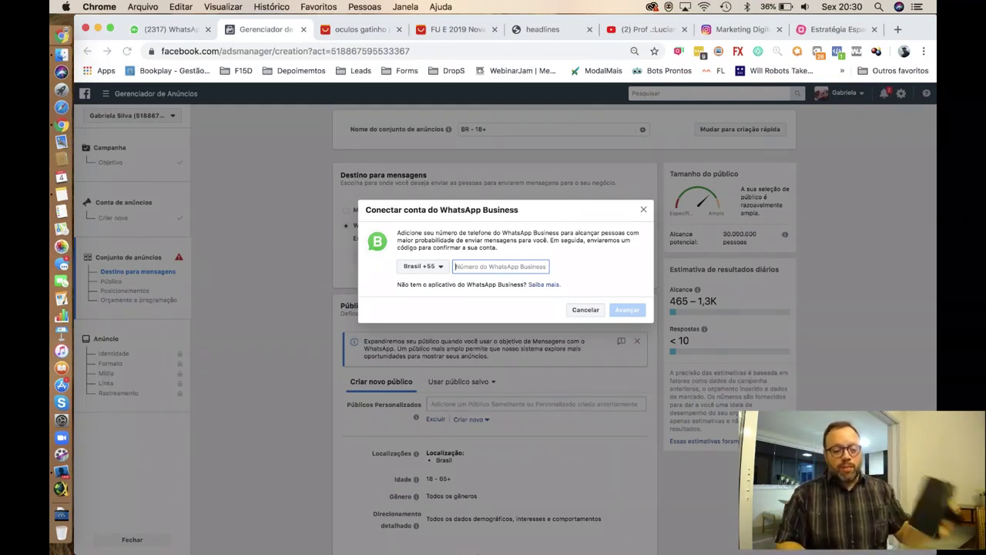
{"action": "left_click", "coordinate": [588, 308]}
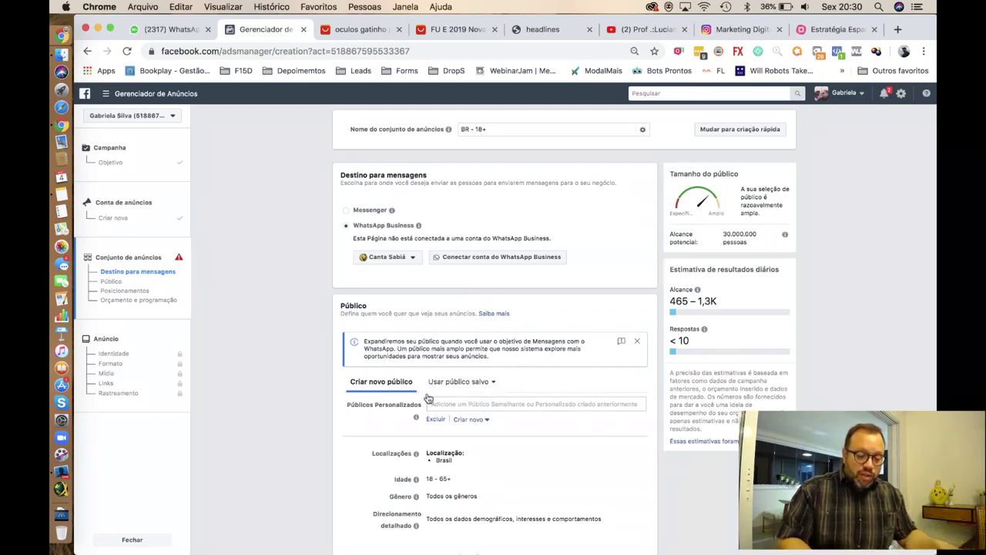
{"action": "scroll", "coordinate": [428, 397], "scroll_direction": "down", "scroll_amount": 2}
{"action": "scroll", "coordinate": [455, 214], "scroll_direction": "up", "scroll_amount": 3}
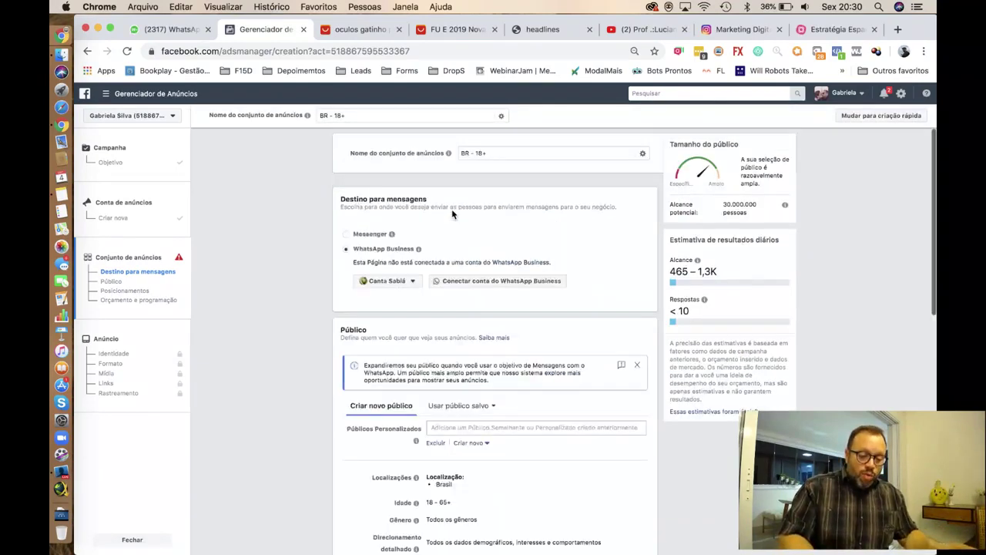
{"action": "left_click", "coordinate": [366, 214]}
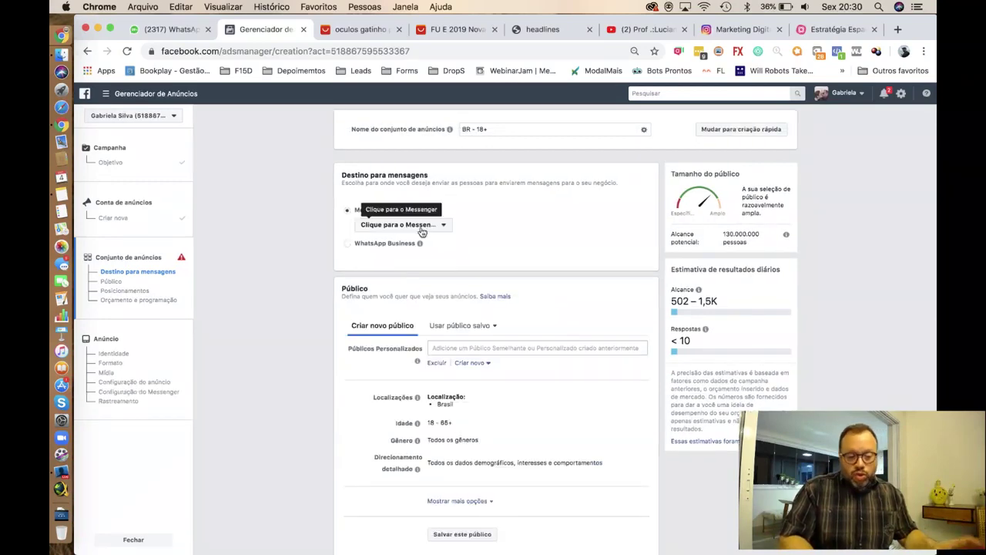
Step: Restrict the gender of the ad set's new audience to Mulheres
{"action": "scroll", "coordinate": [411, 193], "scroll_direction": "down", "scroll_amount": 2}
{"action": "scroll", "coordinate": [478, 331], "scroll_direction": "down", "scroll_amount": 1}
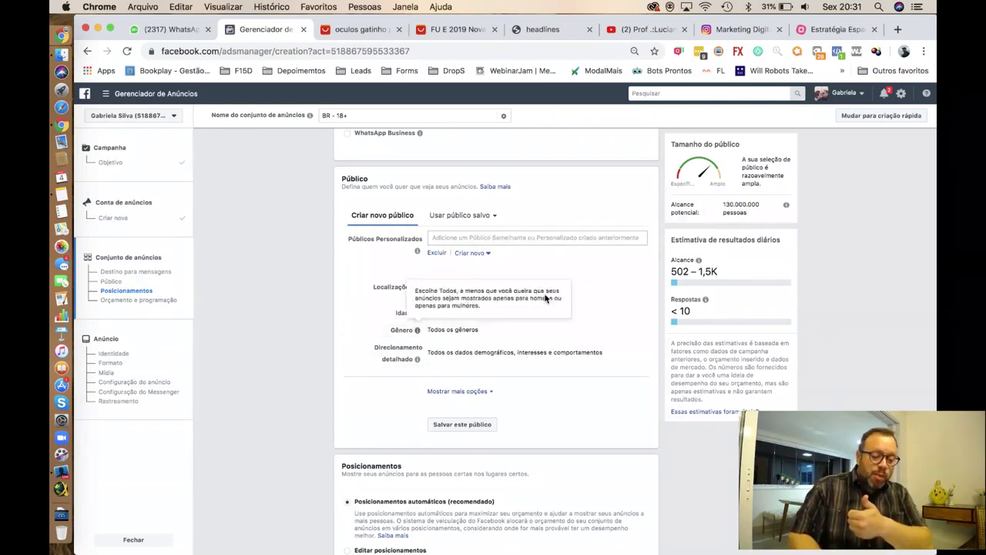
{"action": "scroll", "coordinate": [463, 393], "scroll_direction": "down", "scroll_amount": 5}
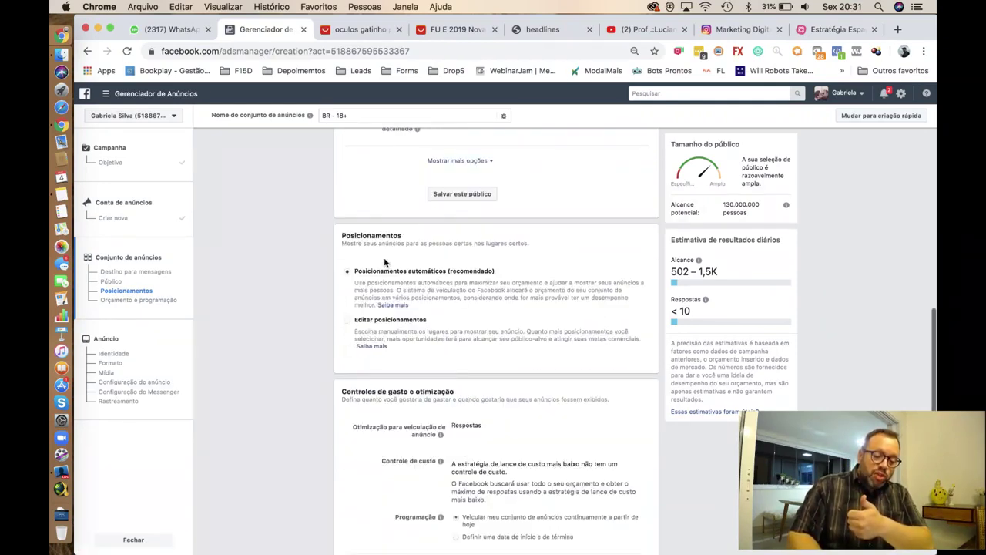
{"action": "scroll", "coordinate": [471, 372], "scroll_direction": "down", "scroll_amount": 2}
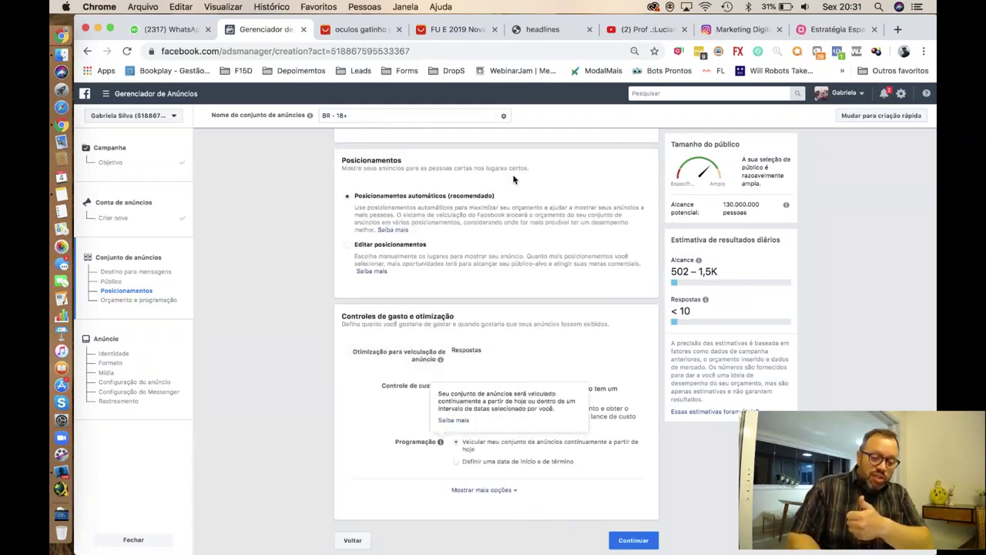
{"action": "scroll", "coordinate": [541, 446], "scroll_direction": "up", "scroll_amount": 5}
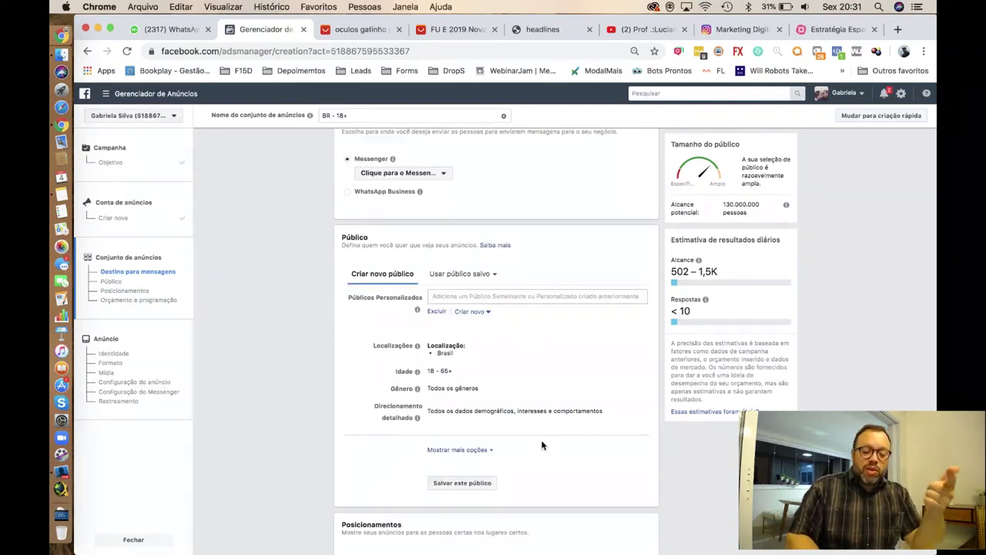
{"action": "scroll", "coordinate": [548, 425], "scroll_direction": "down", "scroll_amount": 2}
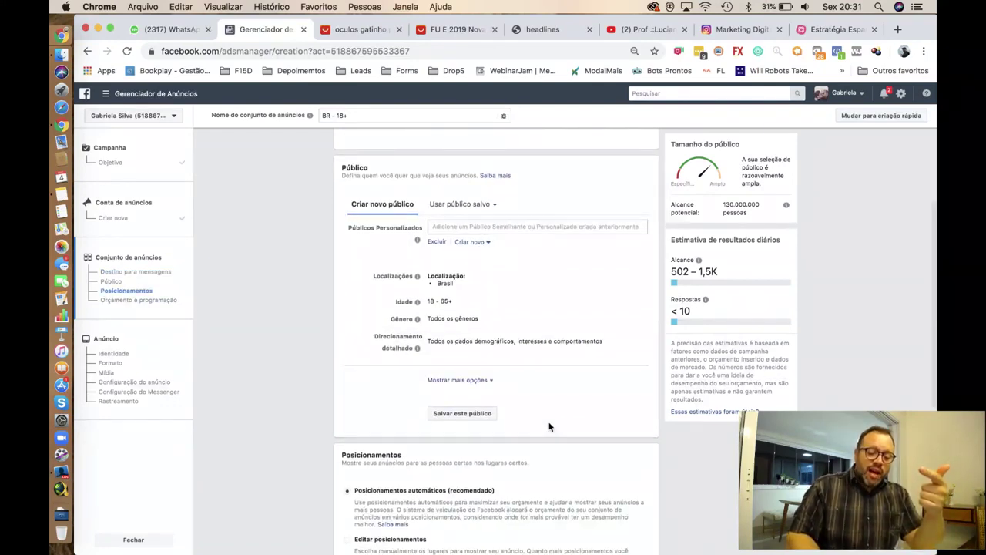
{"action": "scroll", "coordinate": [549, 426], "scroll_direction": "up", "scroll_amount": 2}
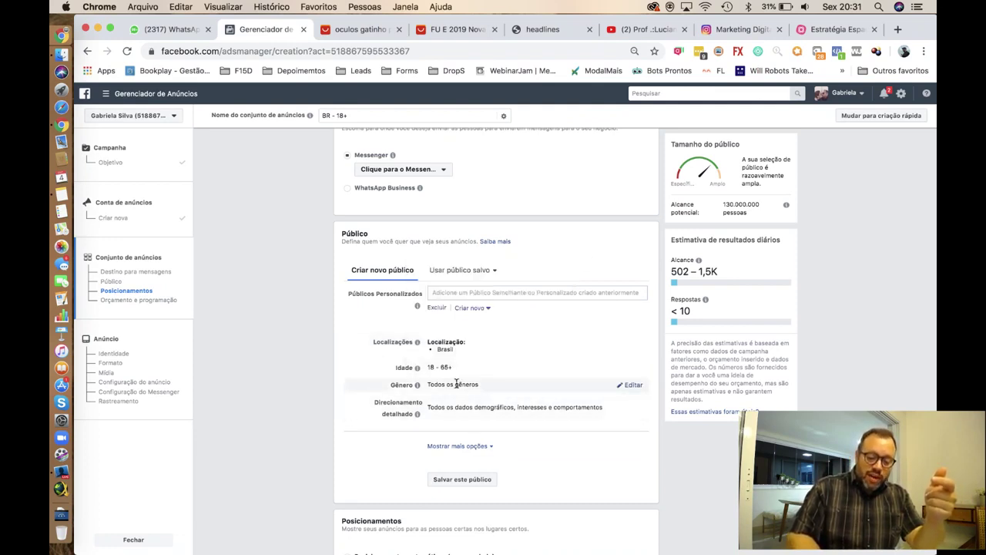
{"action": "left_click", "coordinate": [631, 385]}
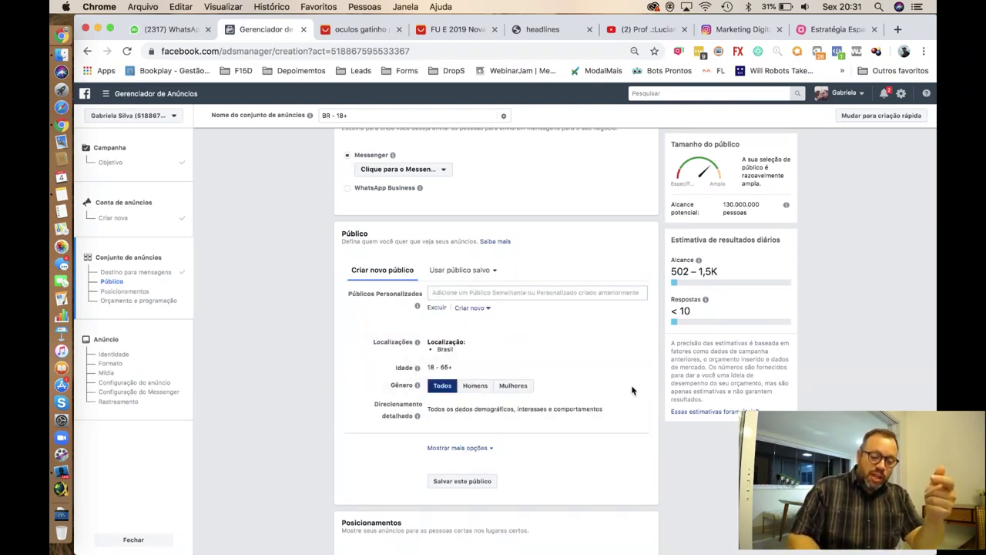
{"action": "left_click", "coordinate": [514, 386]}
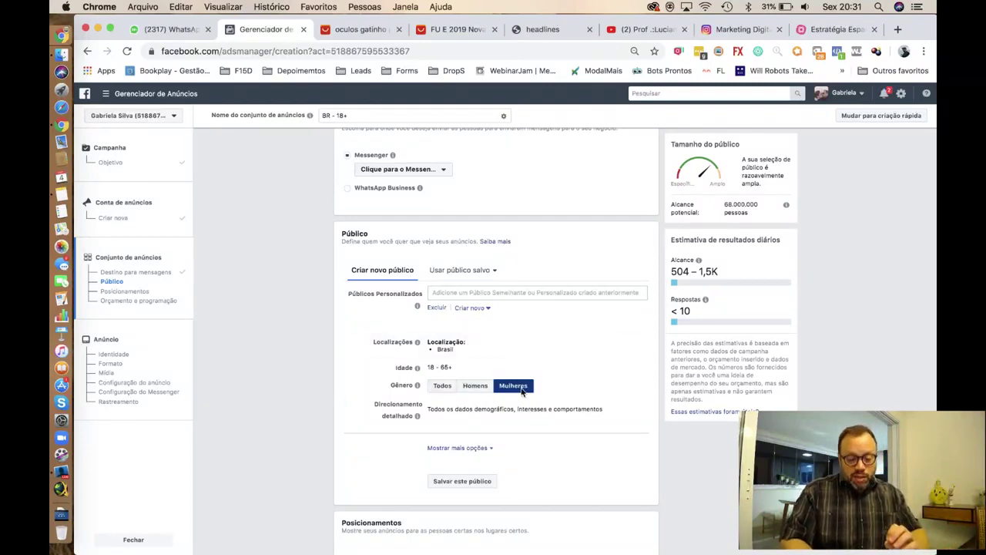
Step: Show the additional audience options, add the Fashion Moda interest to the detailed targeting, and check the audience's potential reach
{"action": "scroll", "coordinate": [513, 391], "scroll_direction": "down", "scroll_amount": 3}
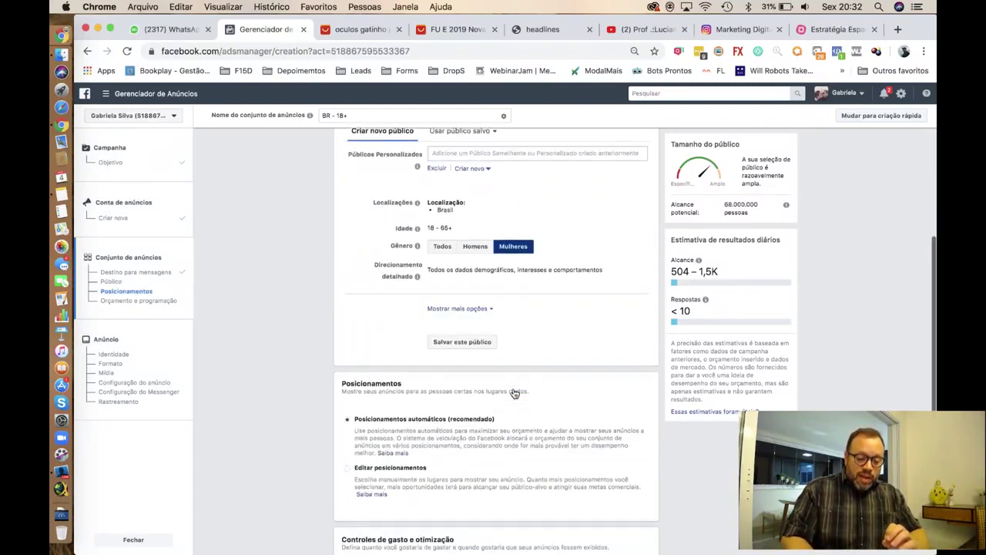
{"action": "left_click", "coordinate": [475, 310]}
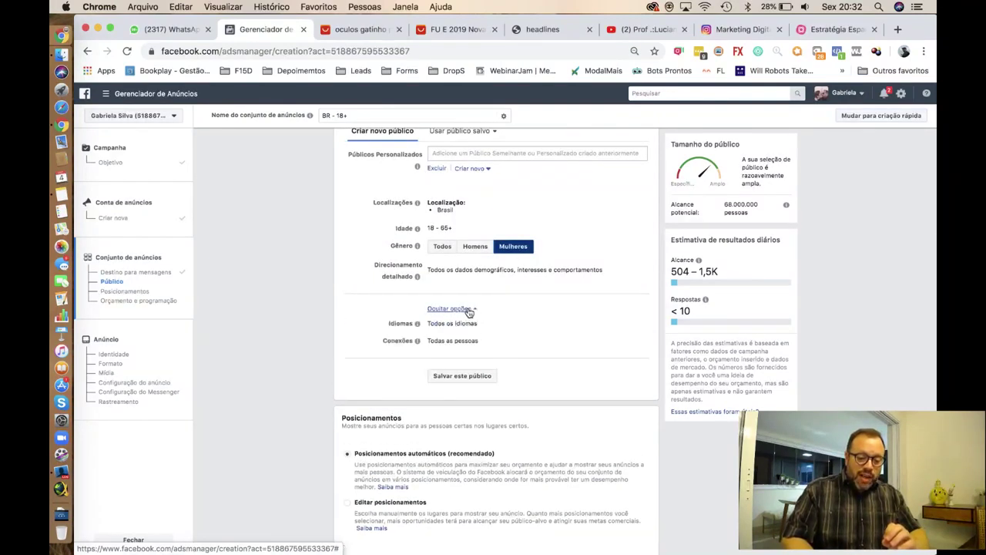
{"action": "mouse_move", "coordinate": [456, 275]}
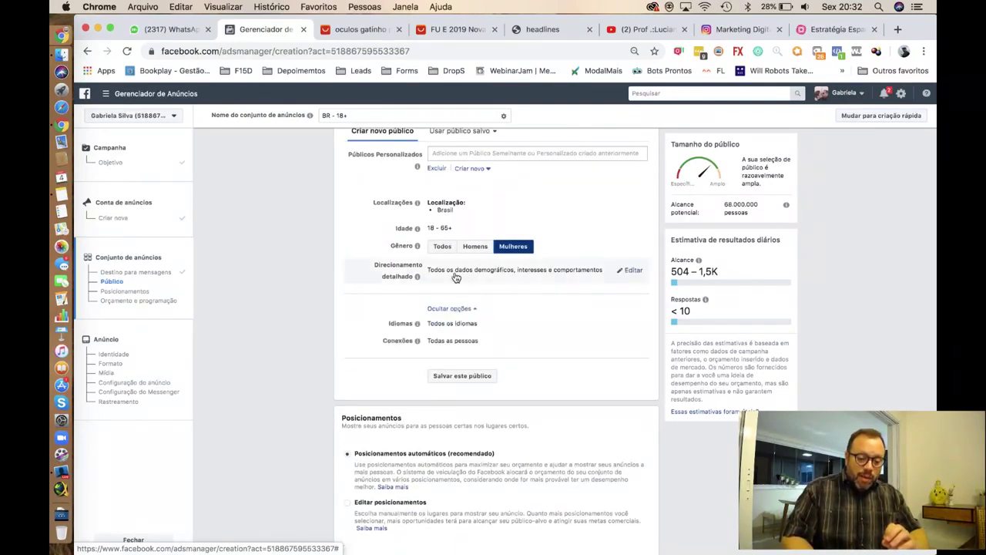
{"action": "left_click", "coordinate": [634, 270]}
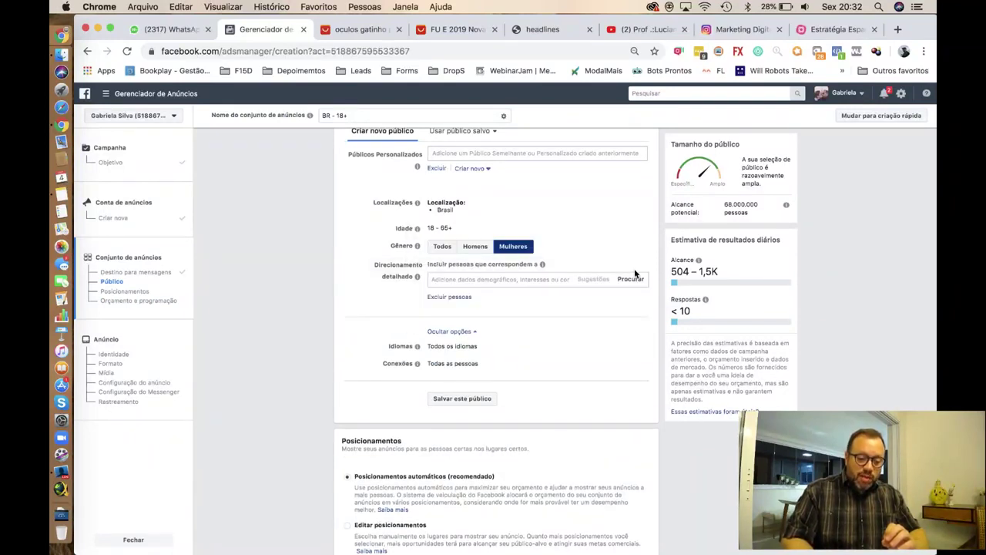
{"action": "left_click", "coordinate": [469, 279]}
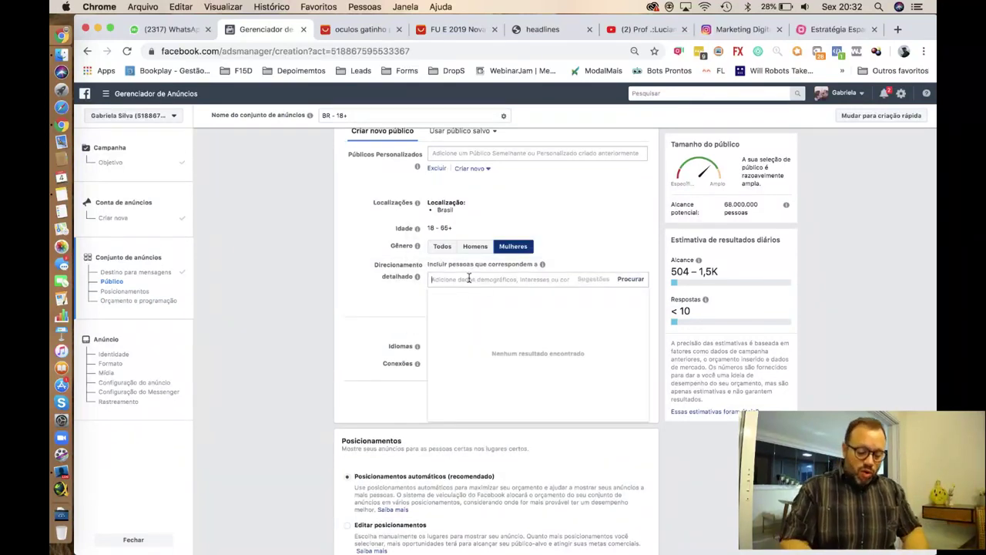
{"action": "type", "text": "fashio"}
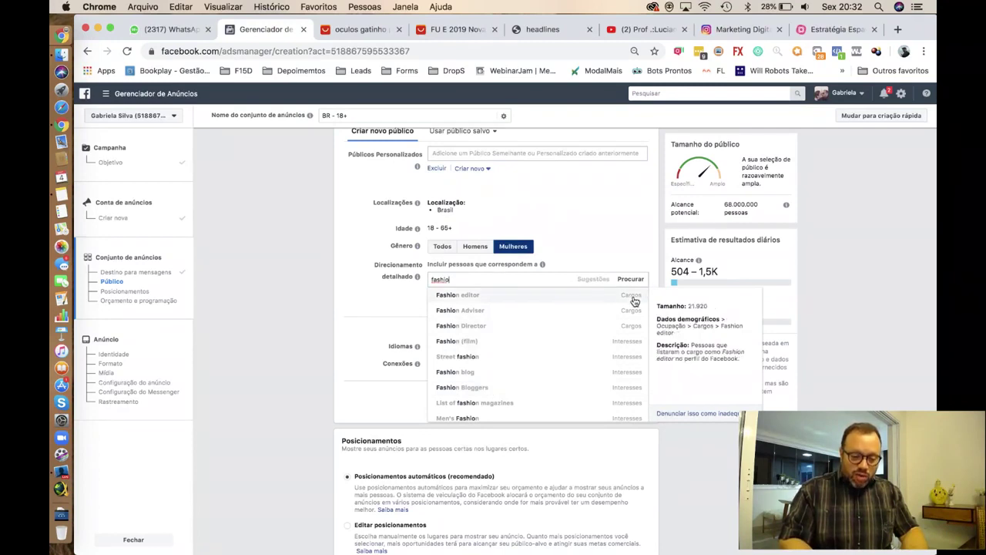
{"action": "scroll", "coordinate": [628, 385], "scroll_direction": "down", "scroll_amount": 2}
{"action": "scroll", "coordinate": [628, 422], "scroll_direction": "down", "scroll_amount": 2}
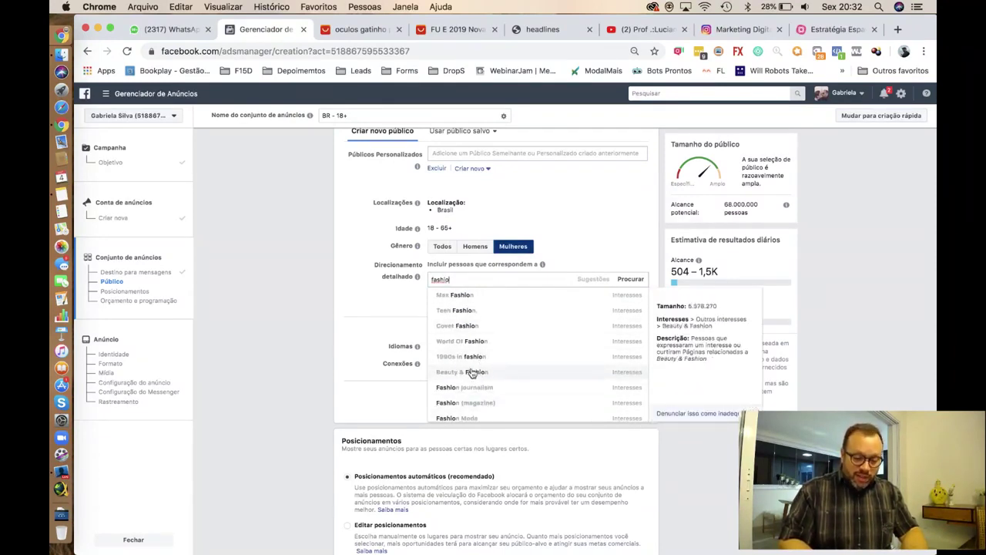
{"action": "scroll", "coordinate": [466, 356], "scroll_direction": "down", "scroll_amount": 2}
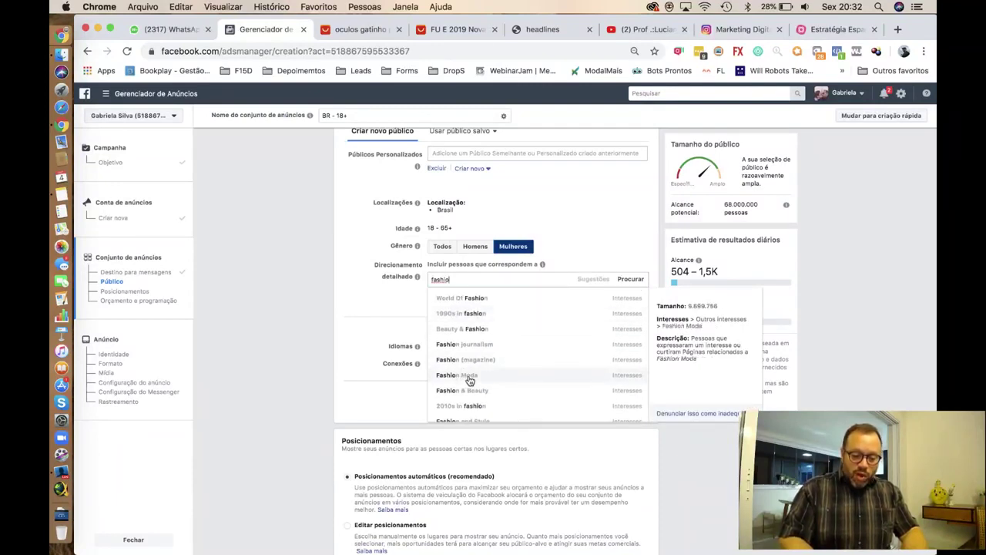
{"action": "left_click", "coordinate": [470, 376]}
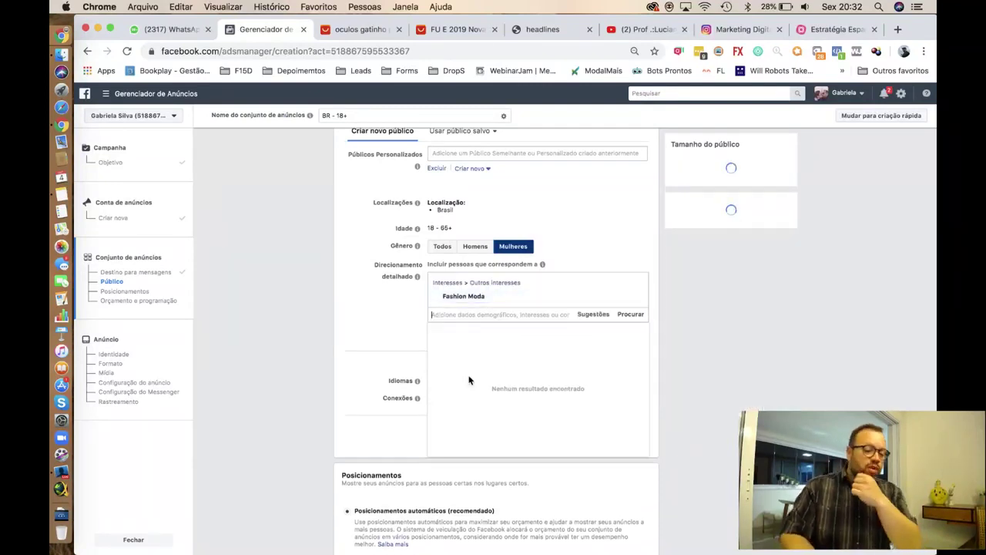
{"action": "left_click", "coordinate": [884, 354]}
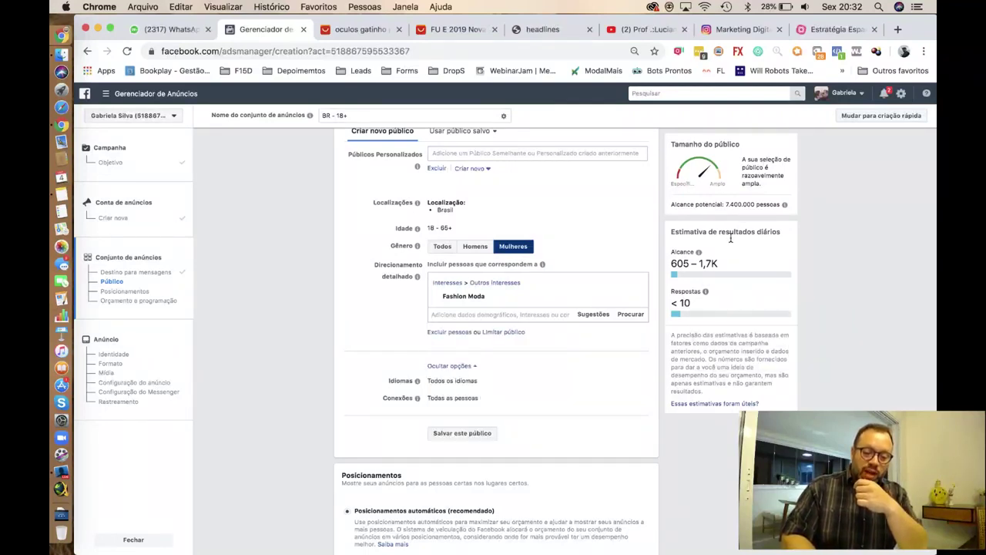
{"action": "left_click_drag", "start_coordinate": [726, 204], "coordinate": [751, 205]}
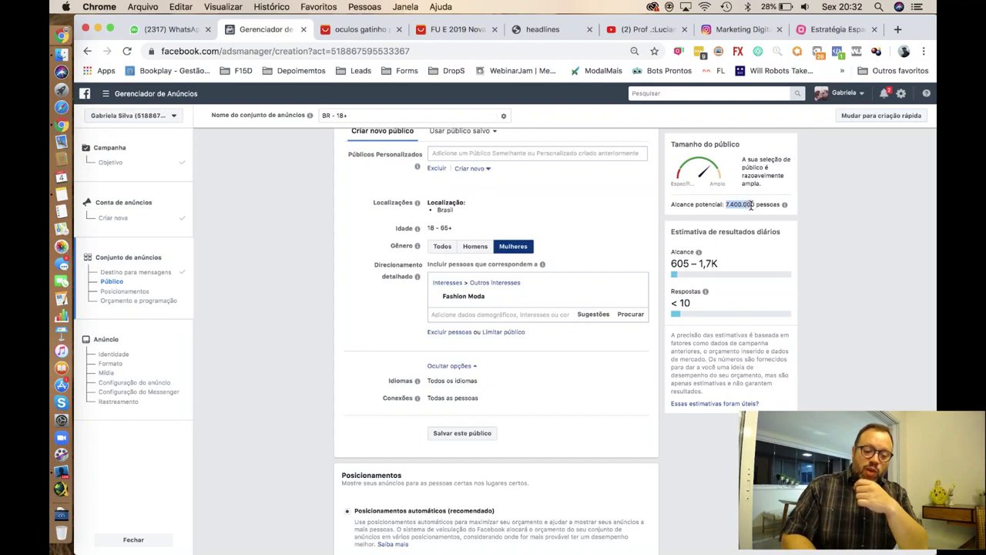
{"action": "left_click", "coordinate": [741, 204]}
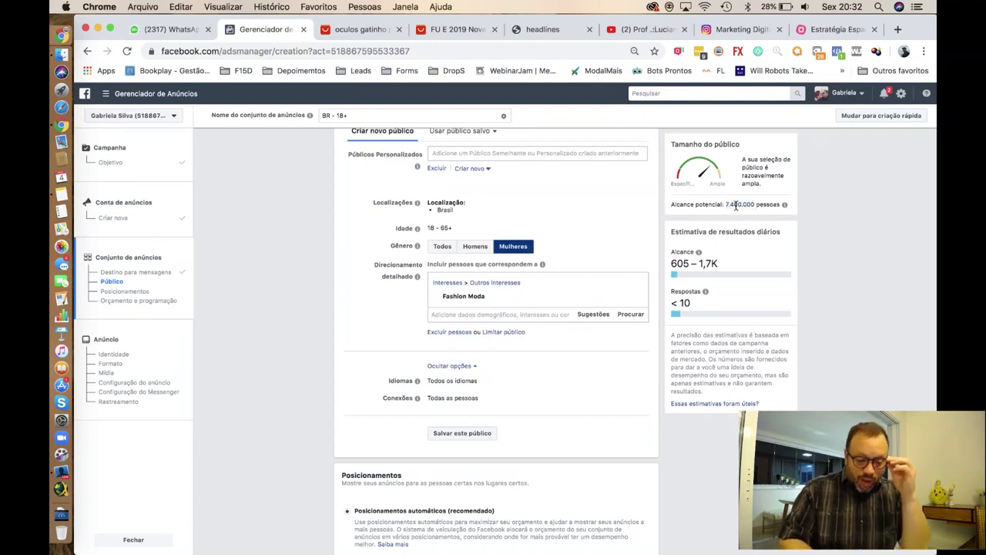
Step: Keep the automatic placements and continuous schedule for the ad set, and proceed to the ad creation stage
{"action": "scroll", "coordinate": [497, 365], "scroll_direction": "down", "scroll_amount": 1}
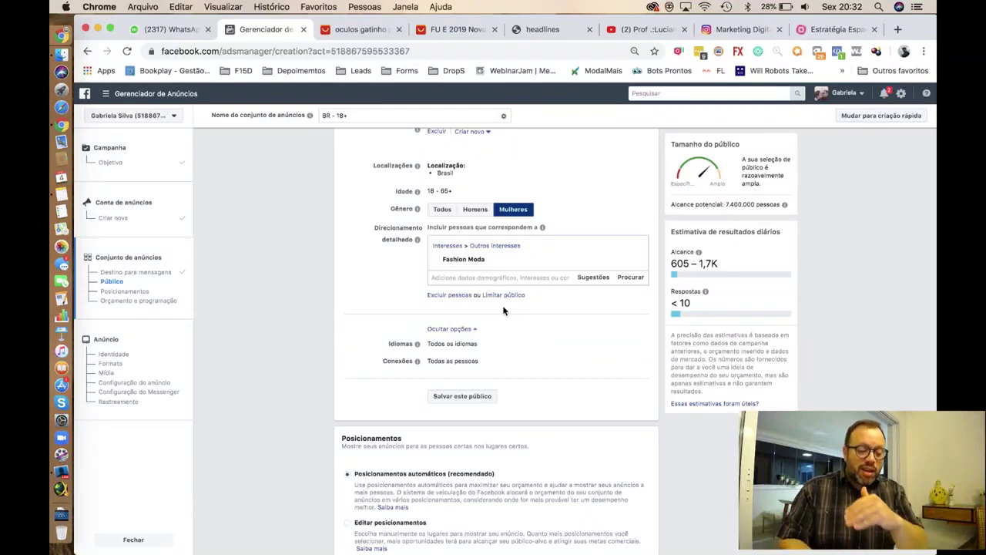
{"action": "scroll", "coordinate": [503, 310], "scroll_direction": "up", "scroll_amount": 5}
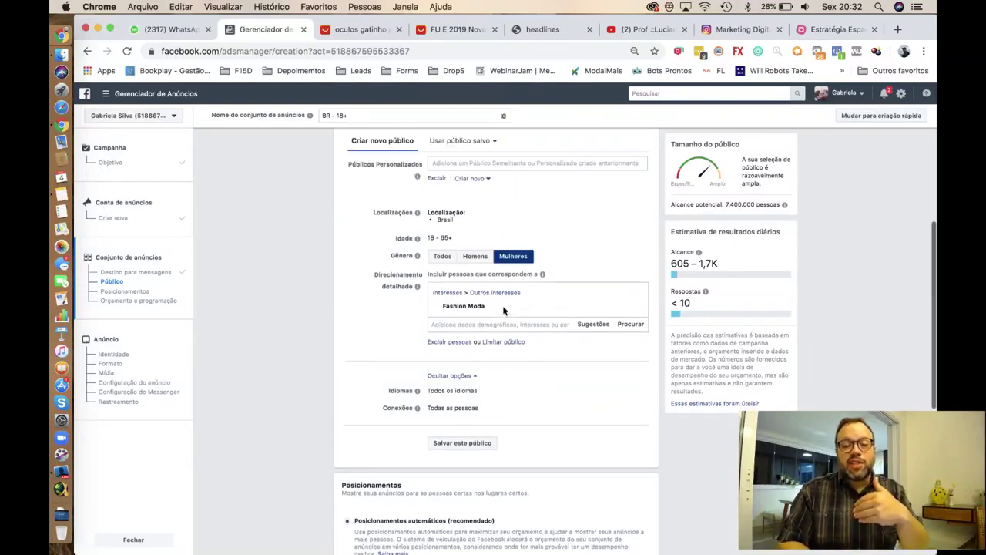
{"action": "scroll", "coordinate": [503, 310], "scroll_direction": "down", "scroll_amount": 12}
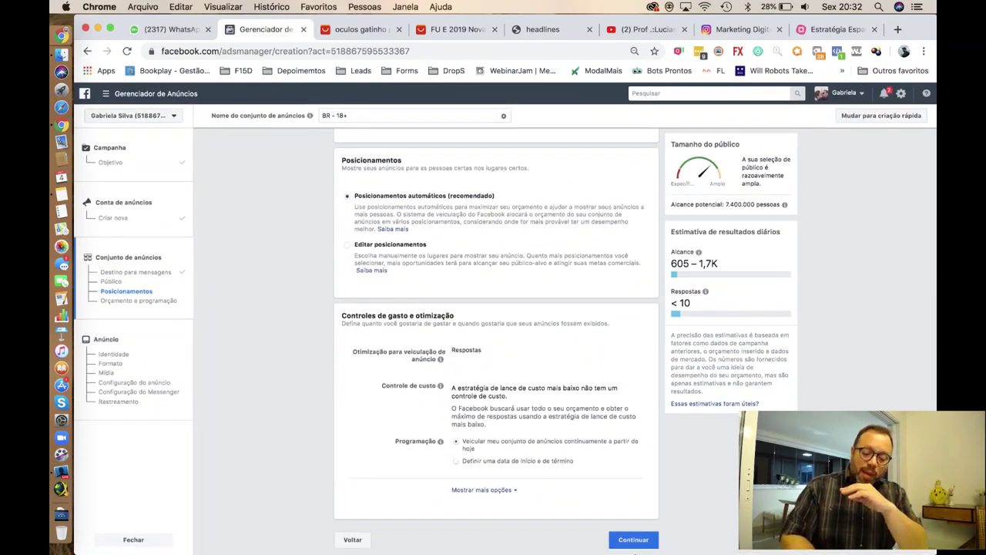
{"action": "left_click", "coordinate": [635, 540]}
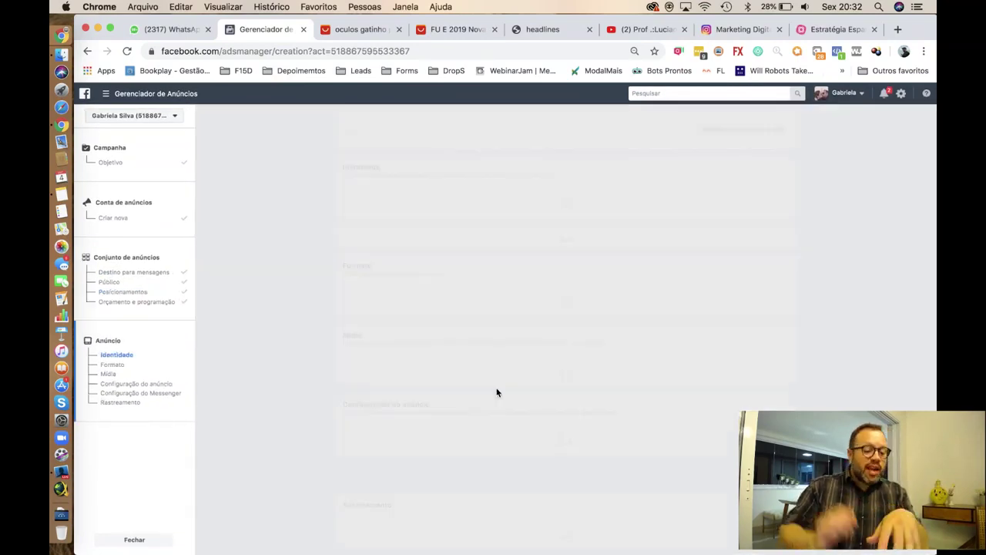